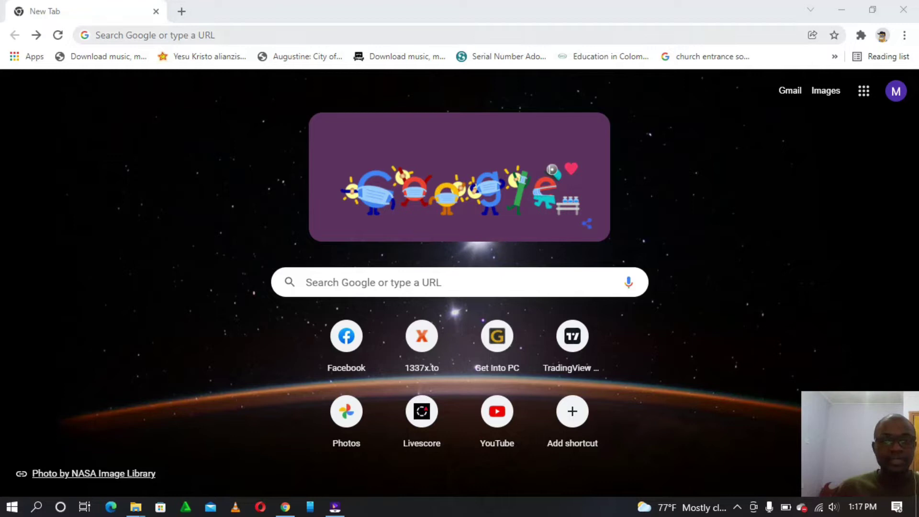
Go to youtube.com in the browser
{"action": "key", "text": "ctrl+l"}
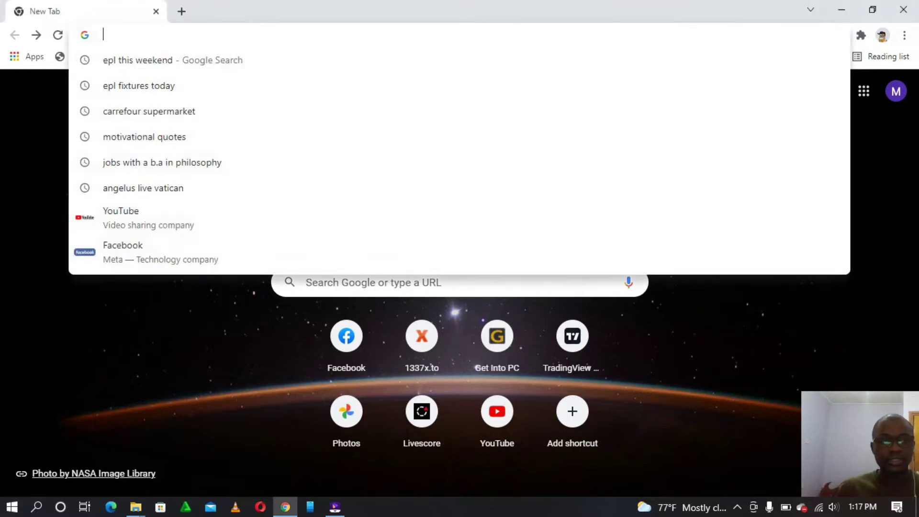
{"action": "type", "text": "youtube.com"}
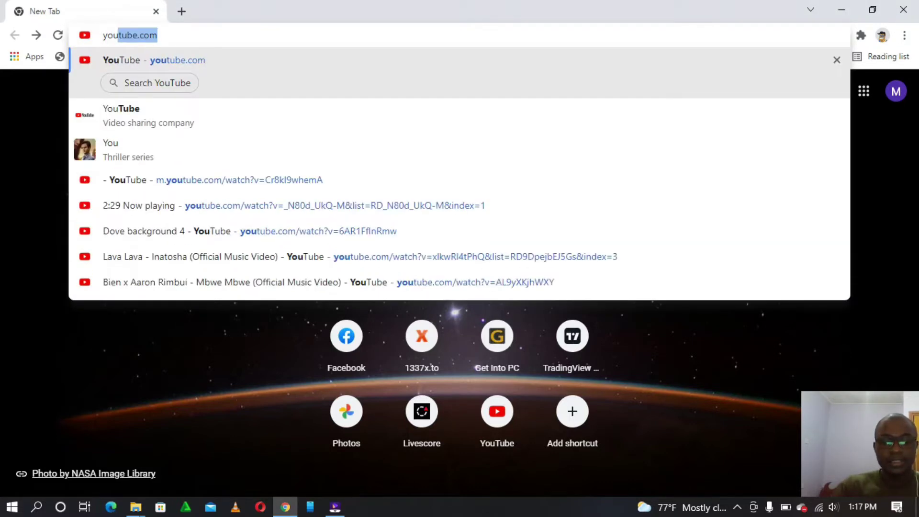
{"action": "key", "text": "Return"}
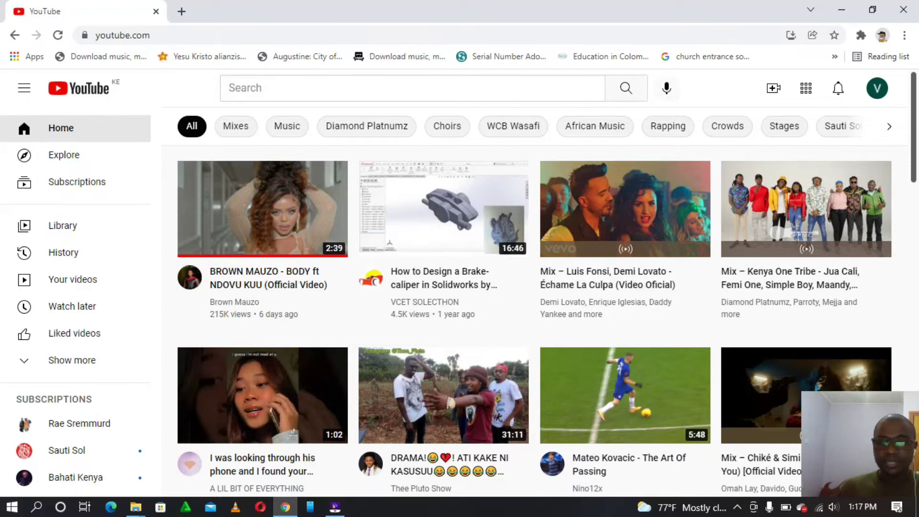
Open your own channel page and go to its channel customisation in YouTube Studio
{"action": "left_click", "coordinate": [878, 88]}
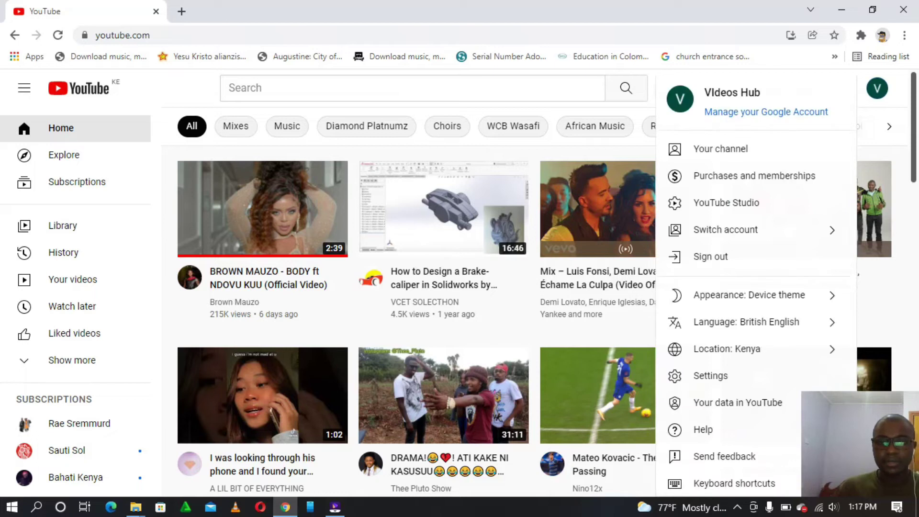
{"action": "left_click", "coordinate": [721, 149]}
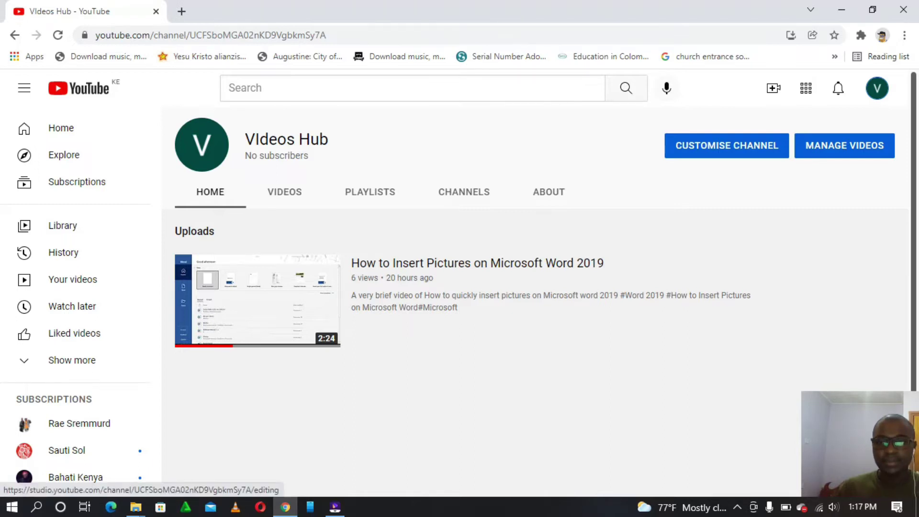
{"action": "left_click", "coordinate": [727, 146]}
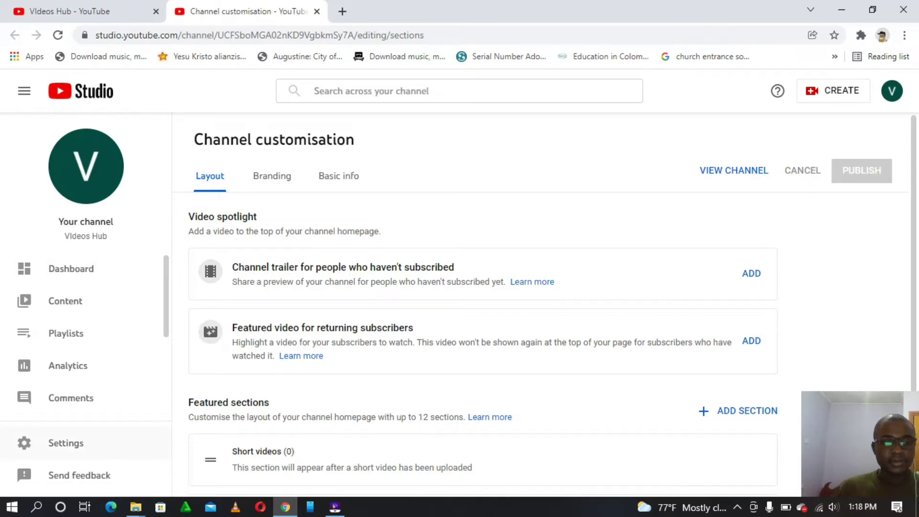
In the channel's advanced settings, set the channel as not Made for Kids and save the settings
{"action": "left_click", "coordinate": [22, 457]}
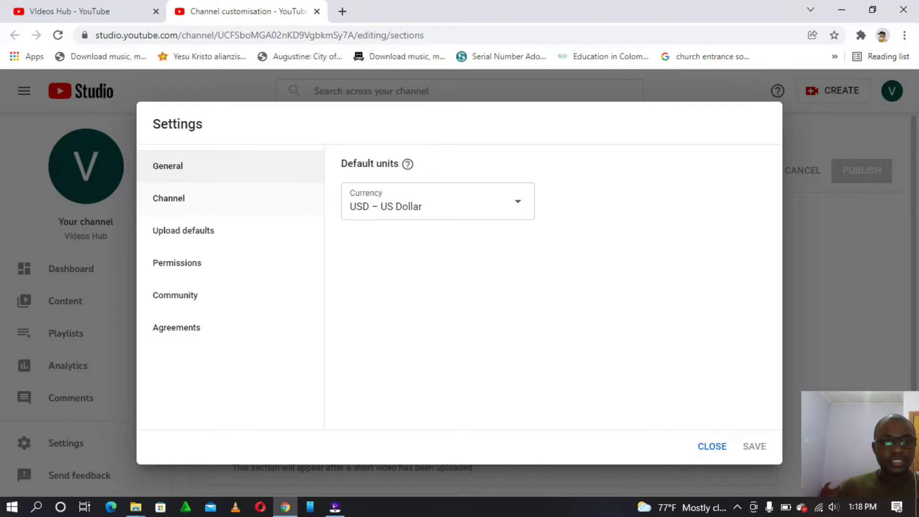
{"action": "left_click", "coordinate": [169, 199]}
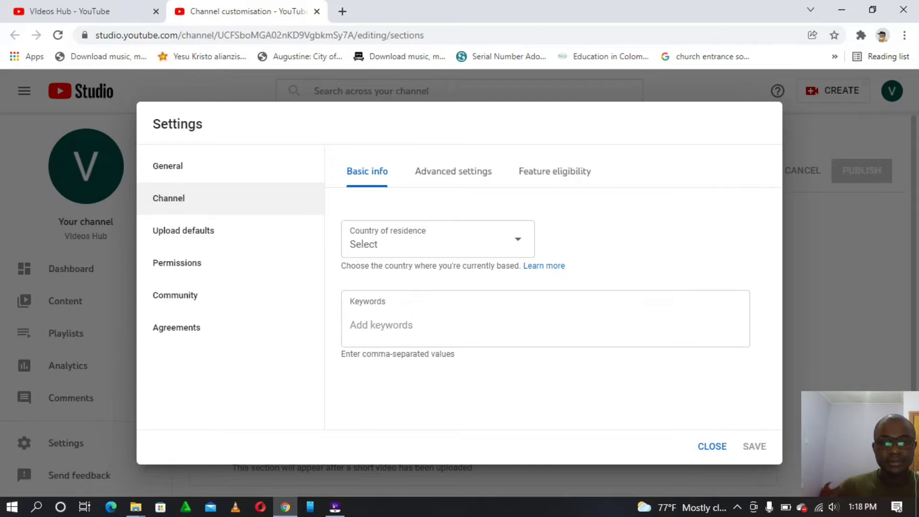
{"action": "left_click", "coordinate": [452, 171]}
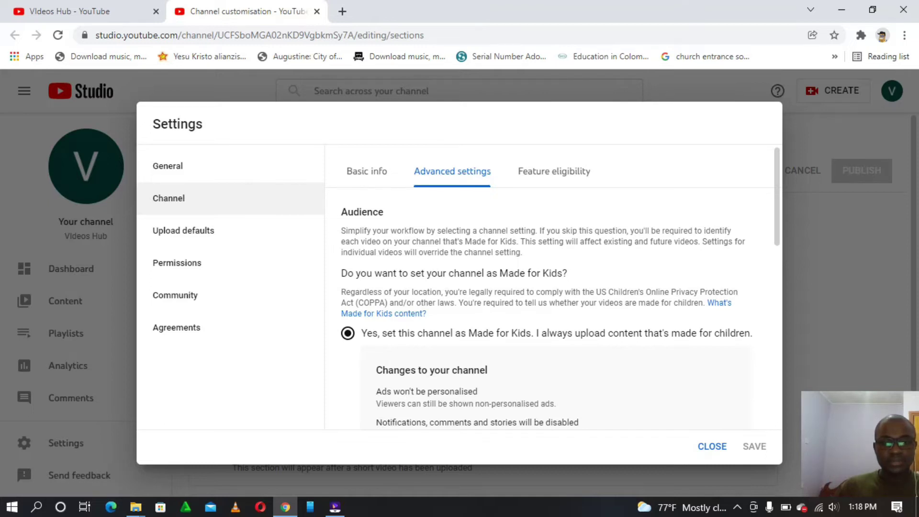
{"action": "scroll", "coordinate": [551, 307], "scroll_direction": "down", "scroll_amount": 3}
{"action": "scroll", "coordinate": [551, 307], "scroll_direction": "down", "scroll_amount": 2}
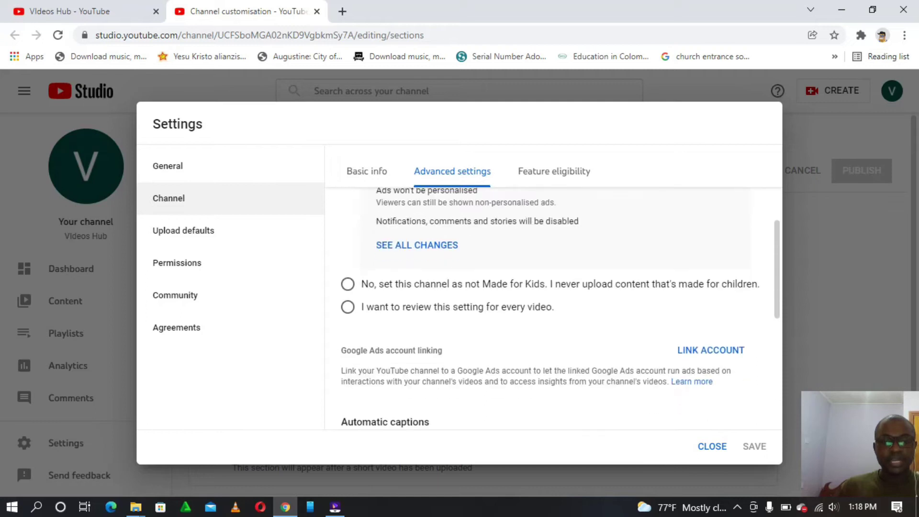
{"action": "left_click", "coordinate": [348, 283]}
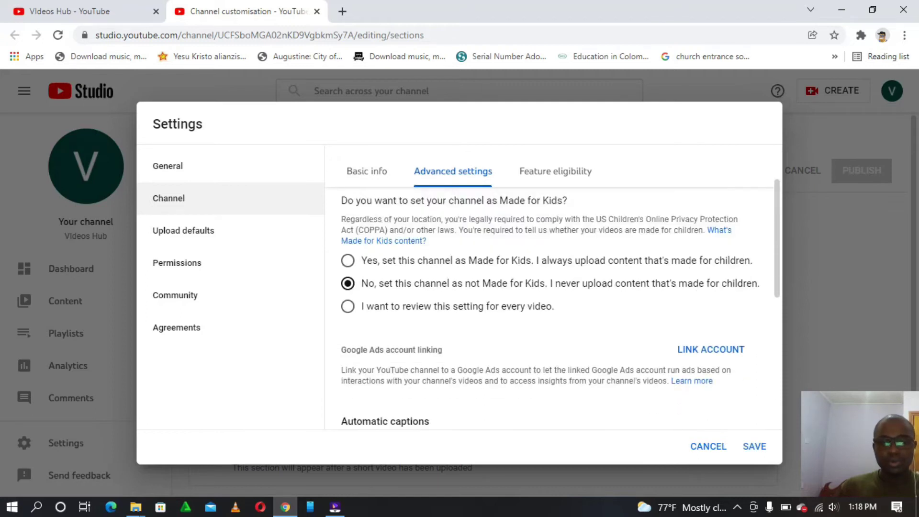
{"action": "left_click", "coordinate": [756, 446]}
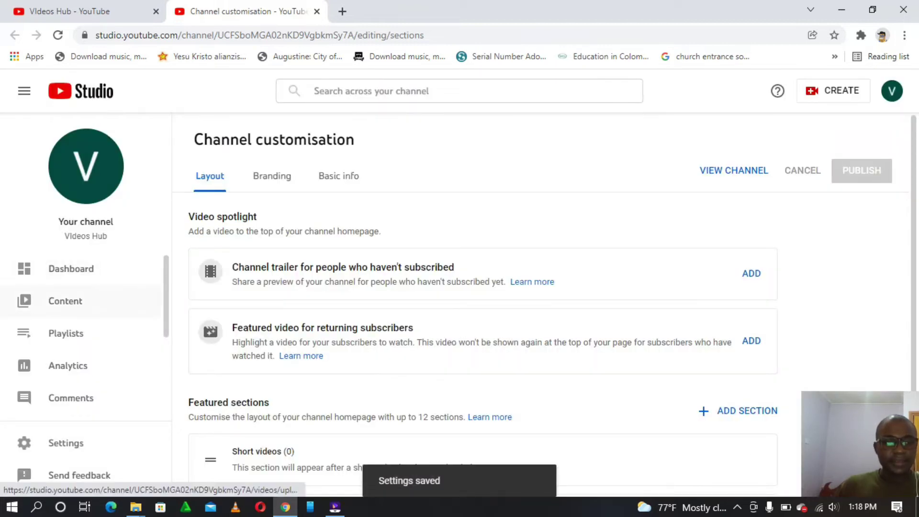
Select all uploaded videos in the channel content and start a bulk edit of their Comments setting
{"action": "left_click", "coordinate": [65, 301]}
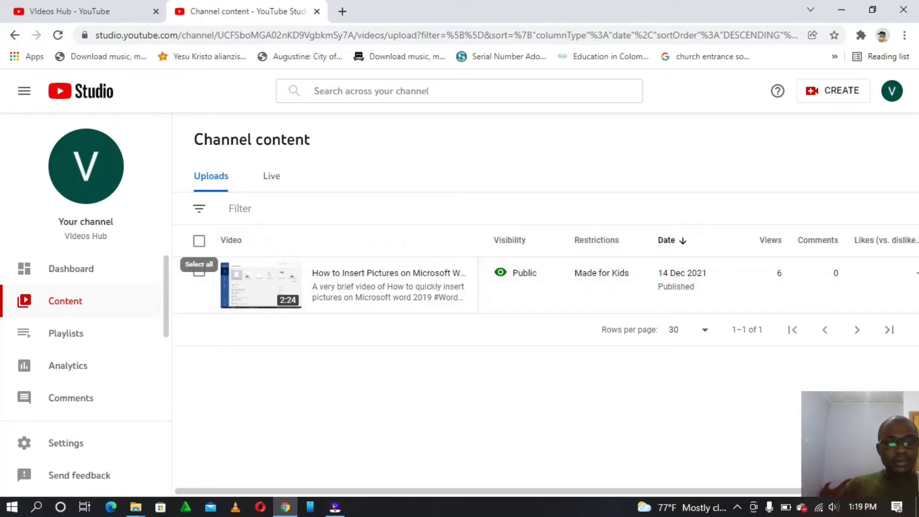
{"action": "left_click", "coordinate": [199, 241]}
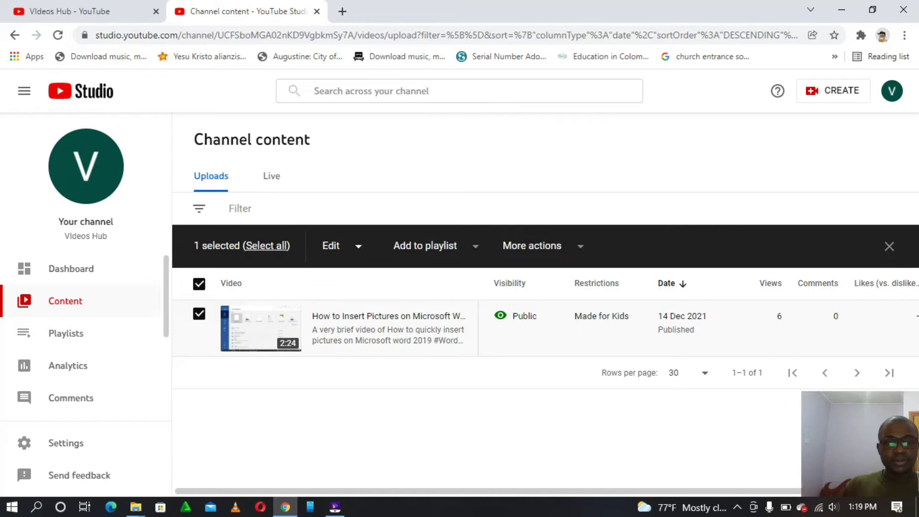
{"action": "left_click", "coordinate": [350, 247]}
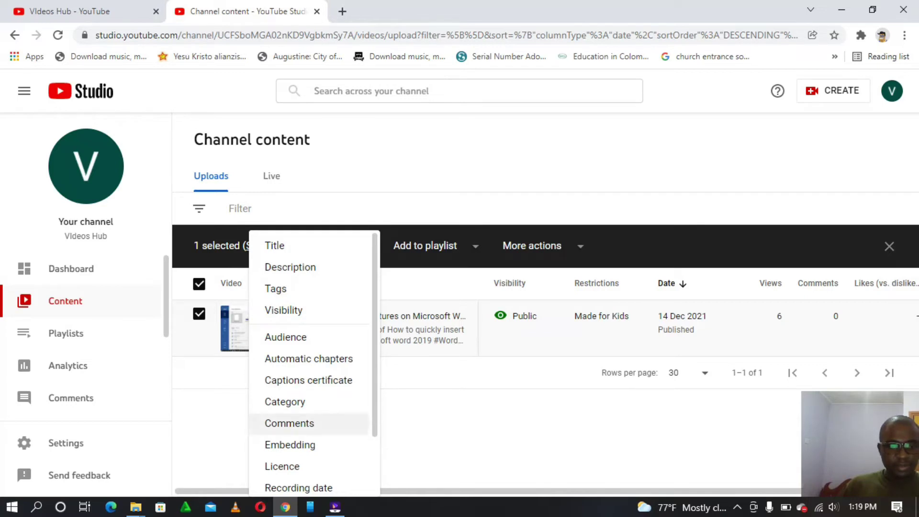
{"action": "left_click", "coordinate": [268, 423]}
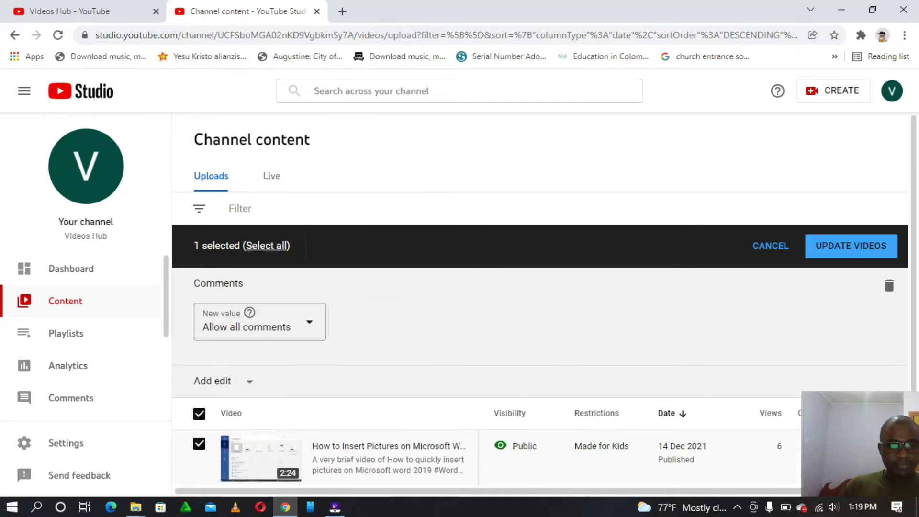
Choose Allow all comments as the new comments value for the selected videos
{"action": "left_click", "coordinate": [309, 322]}
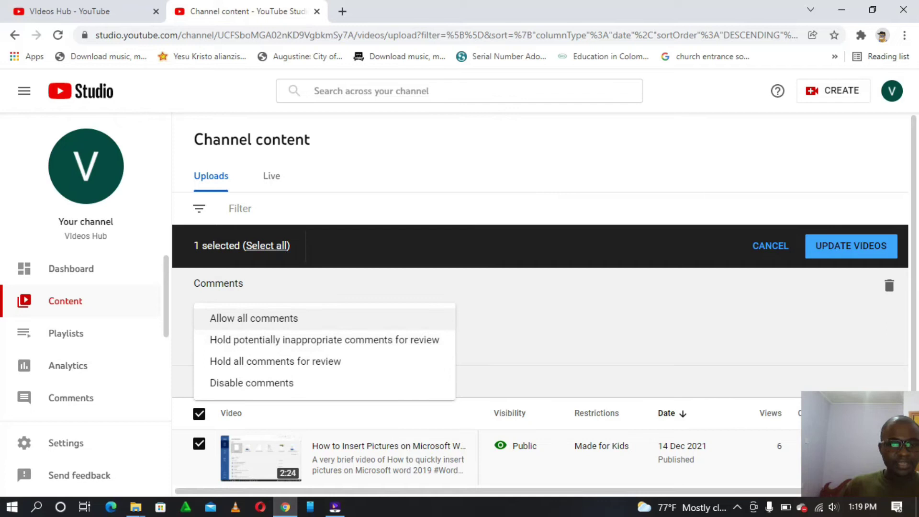
{"action": "key", "text": "Escape"}
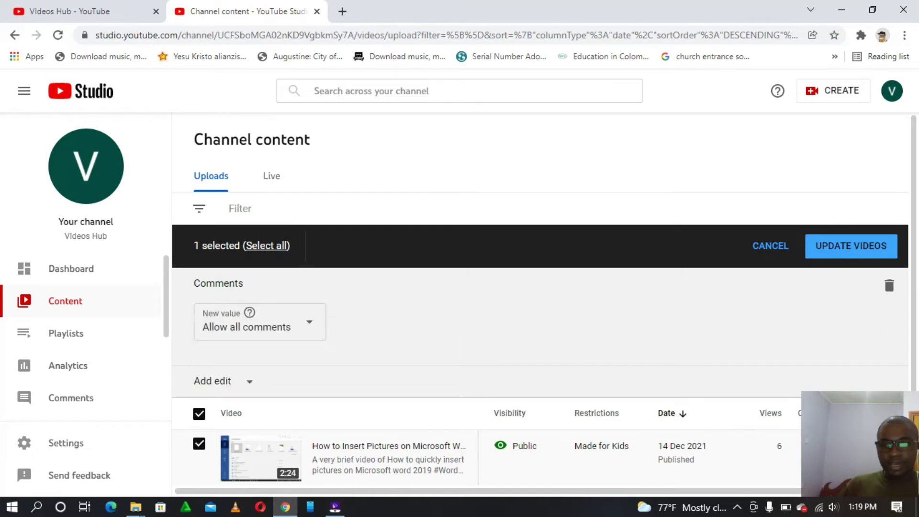
{"action": "scroll", "coordinate": [540, 307], "scroll_direction": "down", "scroll_amount": 2}
{"action": "scroll", "coordinate": [540, 307], "scroll_direction": "up", "scroll_amount": 2}
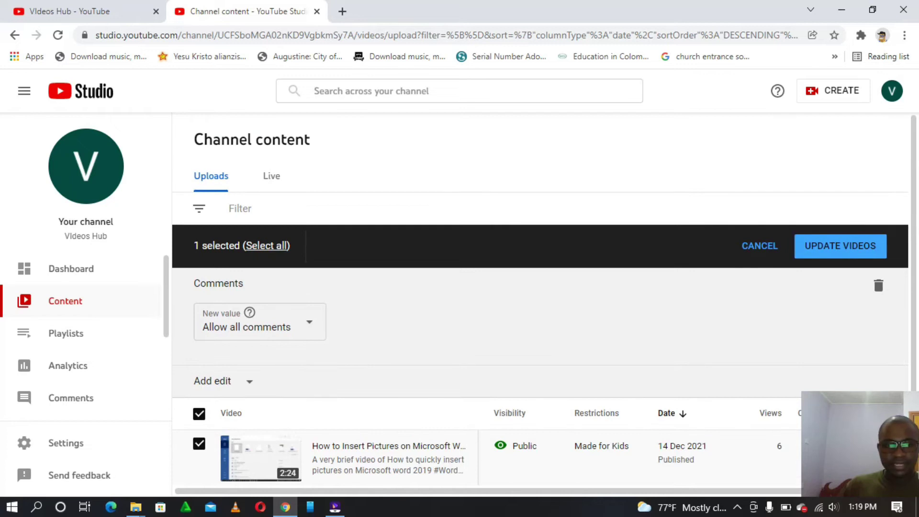
{"action": "left_click", "coordinate": [299, 322]}
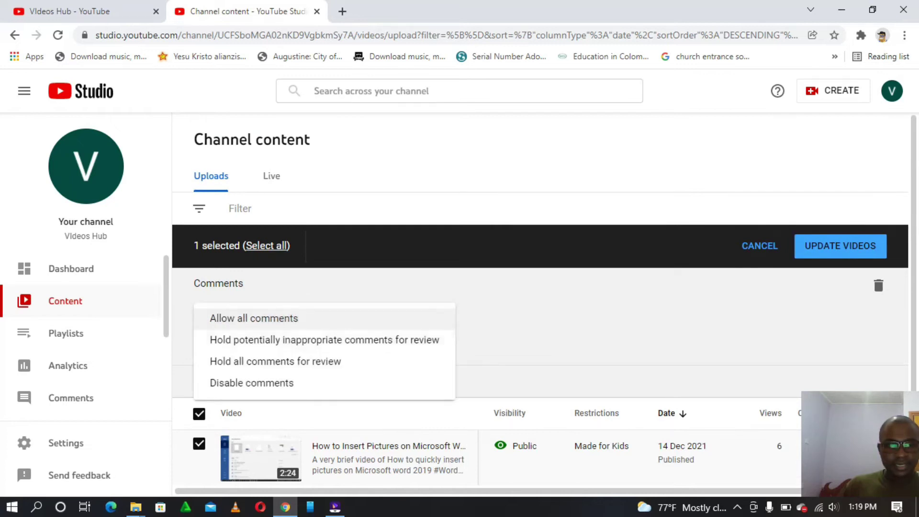
{"action": "key", "text": "Return"}
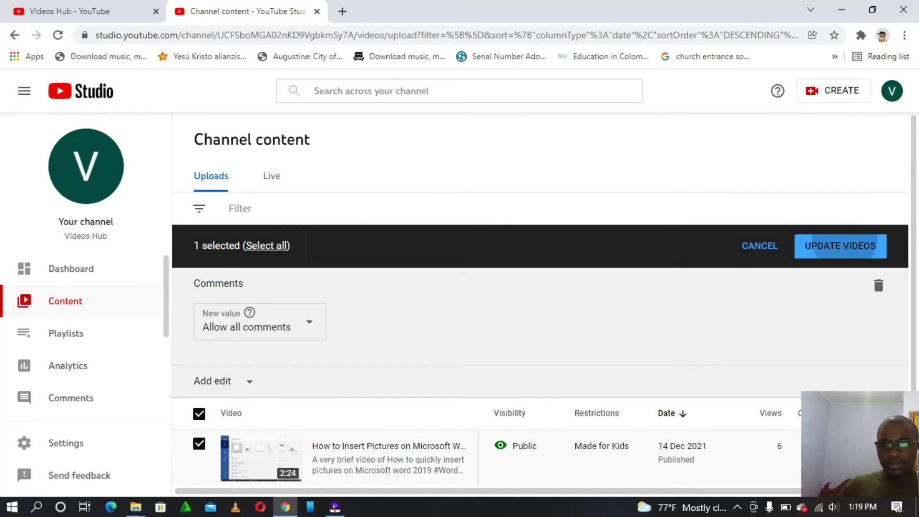
Update the selected videos, acknowledging the implications of the action
{"action": "key", "text": "Return"}
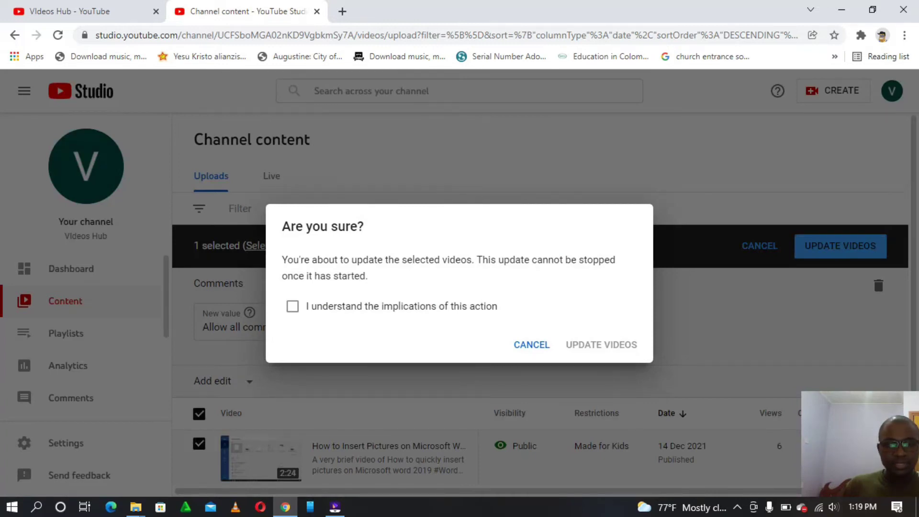
{"action": "key", "text": "space"}
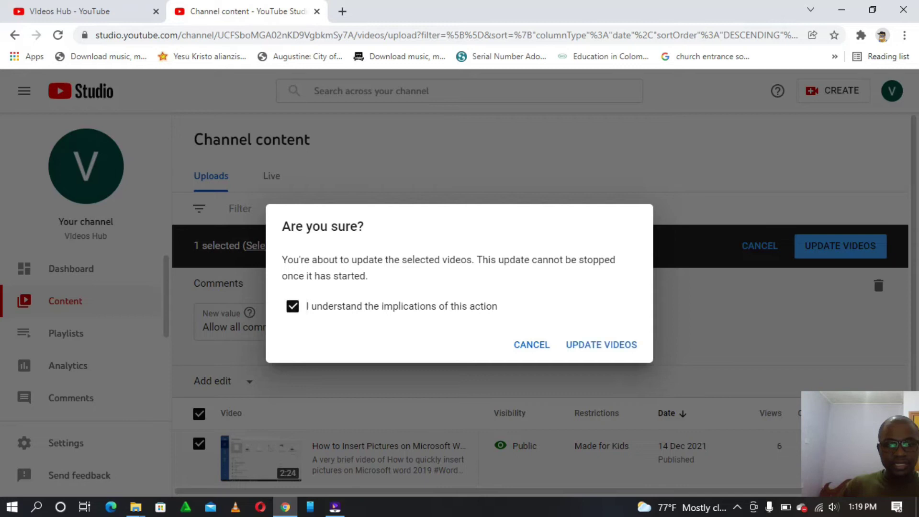
{"action": "left_click", "coordinate": [602, 345]}
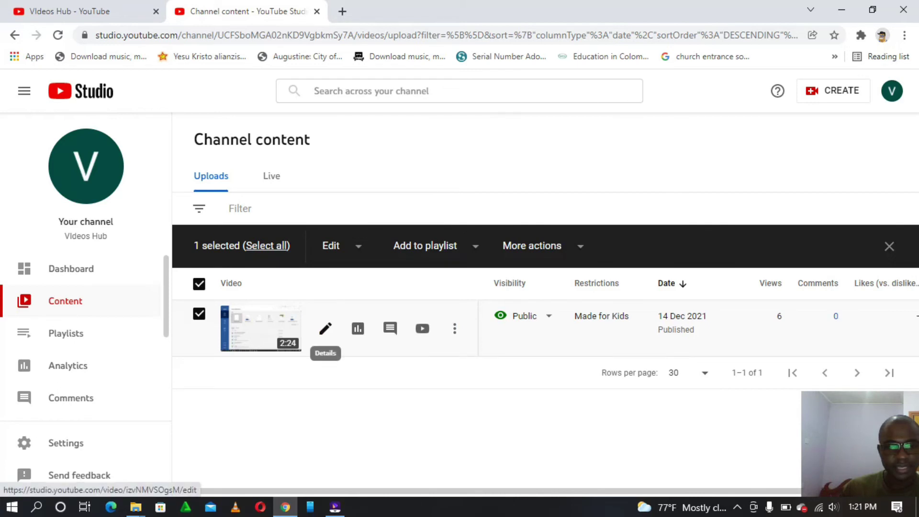
In the details of the Microsoft Word 2019 video, set the audience to "No, it's not 'Made for Kids'" and save
{"action": "left_click", "coordinate": [326, 328]}
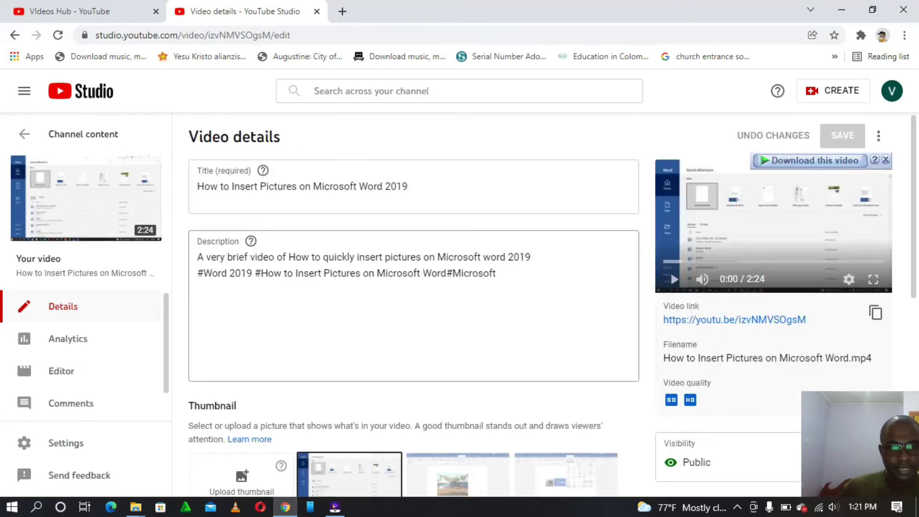
{"action": "scroll", "coordinate": [411, 325], "scroll_direction": "down", "scroll_amount": 5}
{"action": "scroll", "coordinate": [411, 325], "scroll_direction": "down", "scroll_amount": 3}
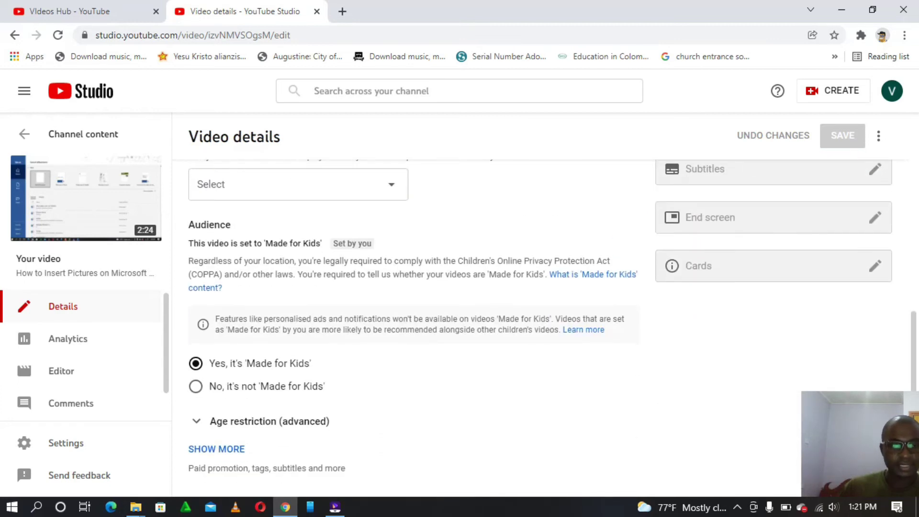
{"action": "left_click", "coordinate": [196, 386]}
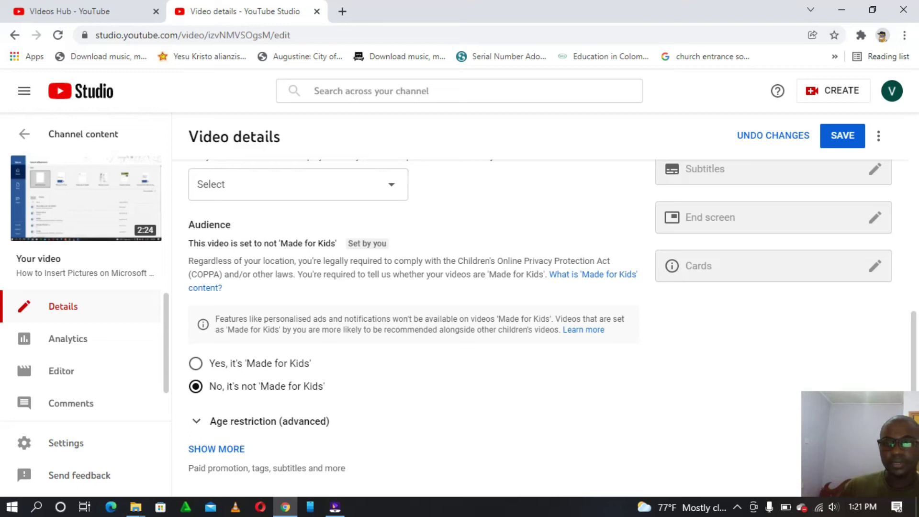
{"action": "left_click", "coordinate": [828, 132]}
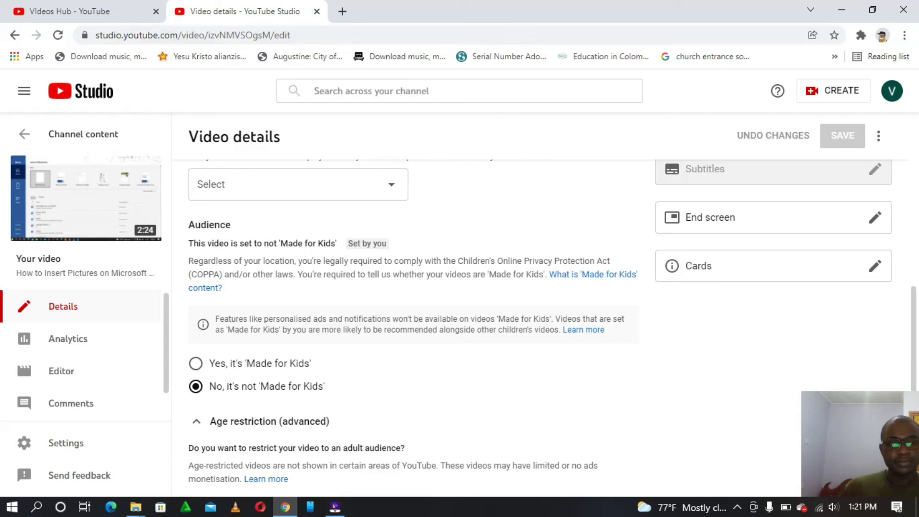
Check the public comment box on the video's YouTube watch page and pause the playback
{"action": "mouse_move", "coordinate": [86, 198]}
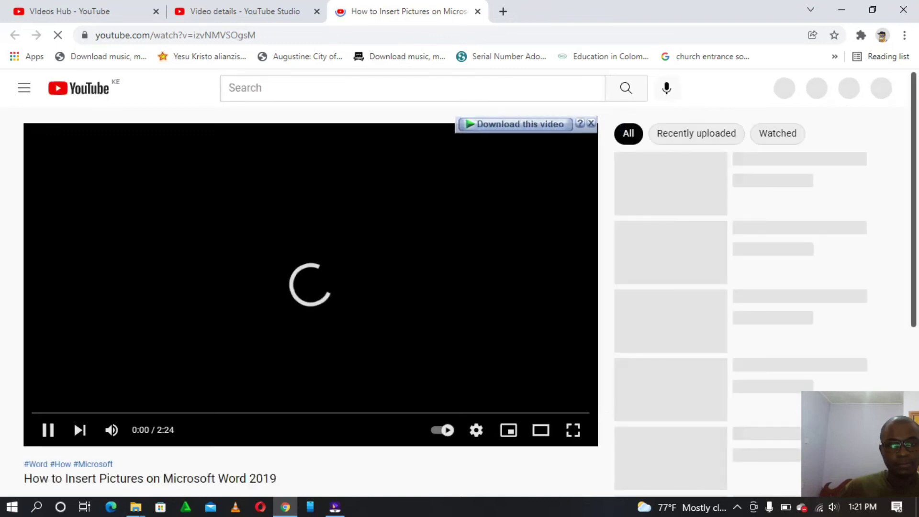
{"action": "scroll", "coordinate": [311, 288], "scroll_direction": "down", "scroll_amount": 5}
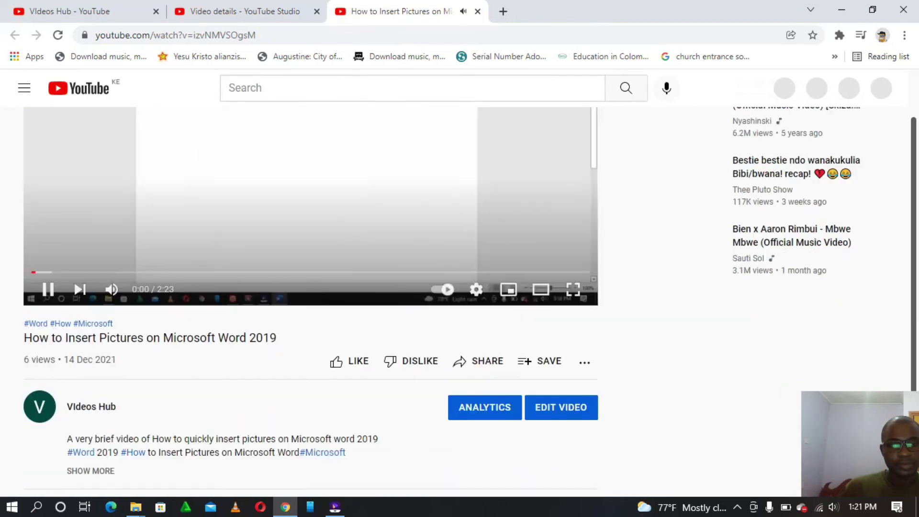
{"action": "scroll", "coordinate": [311, 287], "scroll_direction": "down", "scroll_amount": 6}
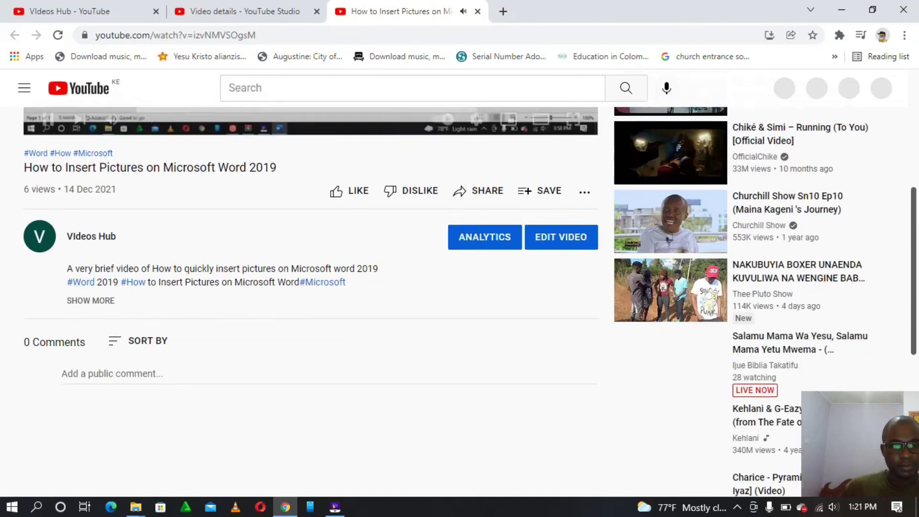
{"action": "scroll", "coordinate": [311, 288], "scroll_direction": "up", "scroll_amount": 3}
{"action": "scroll", "coordinate": [311, 287], "scroll_direction": "up", "scroll_amount": 2}
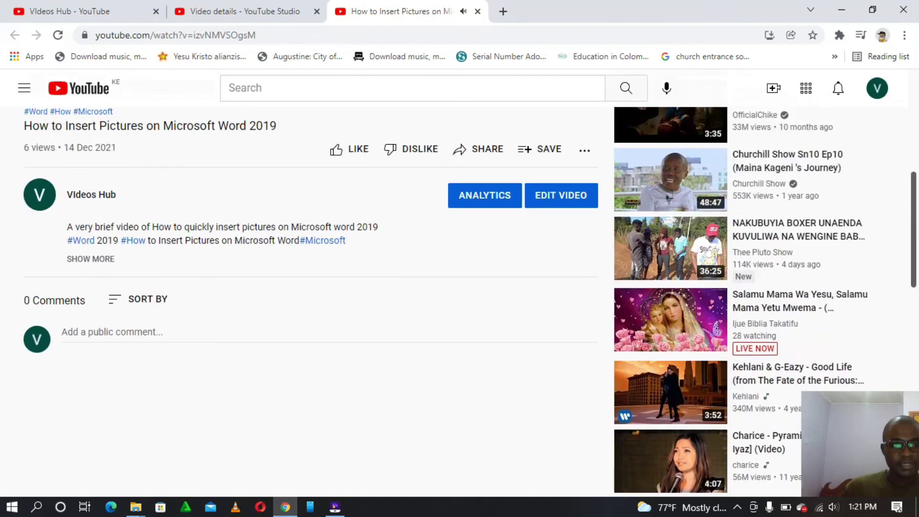
{"action": "left_click", "coordinate": [112, 332]}
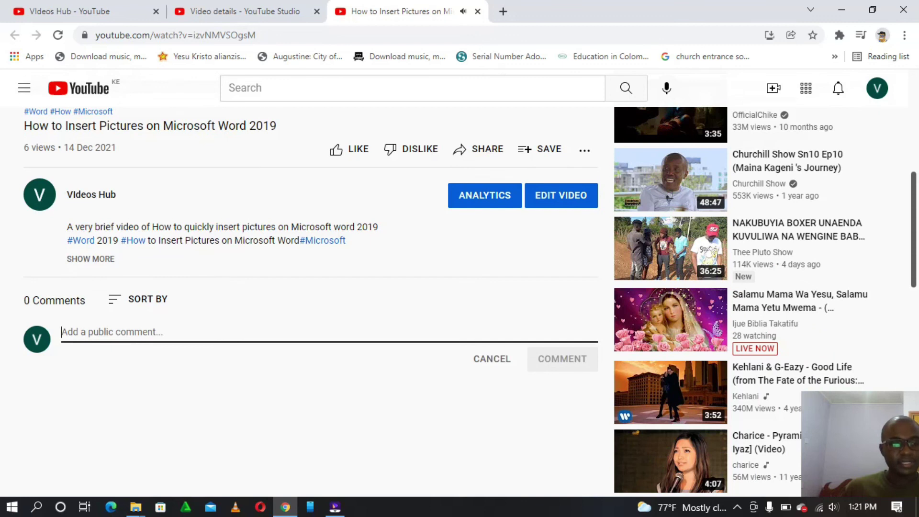
{"action": "scroll", "coordinate": [311, 288], "scroll_direction": "up", "scroll_amount": 6}
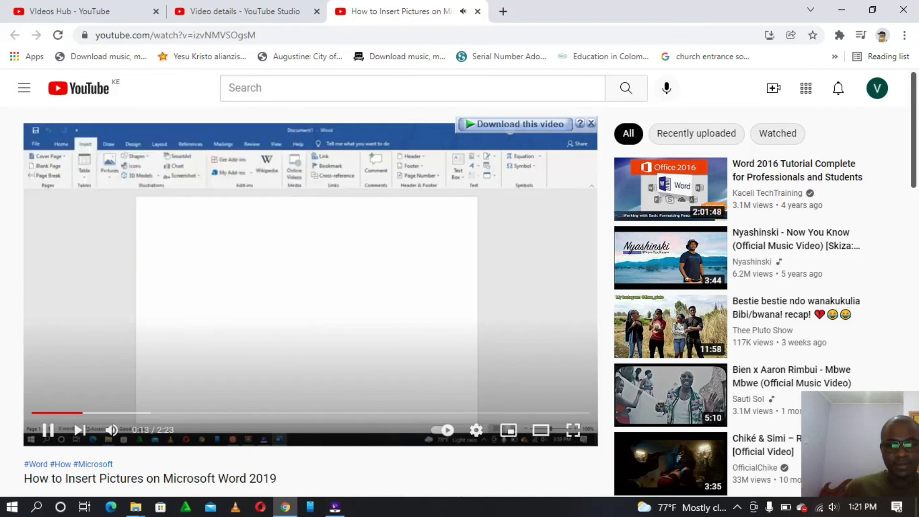
{"action": "key", "text": "space"}
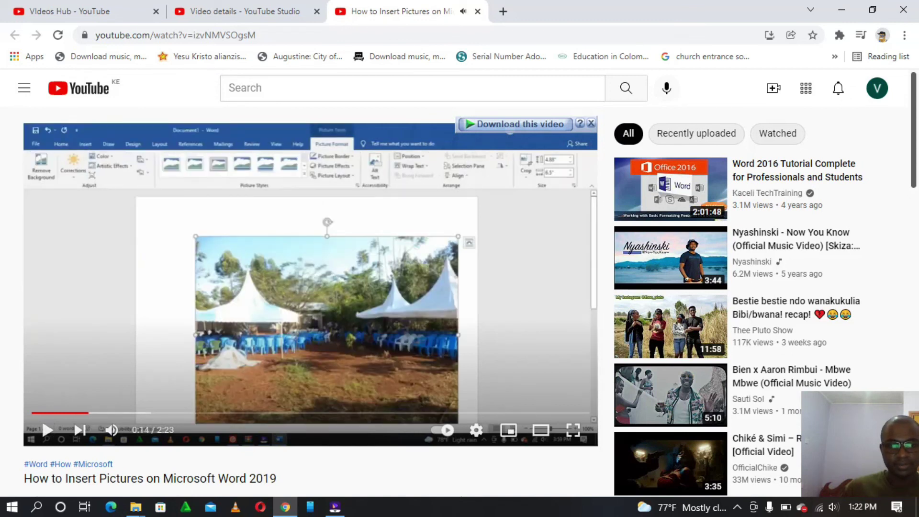